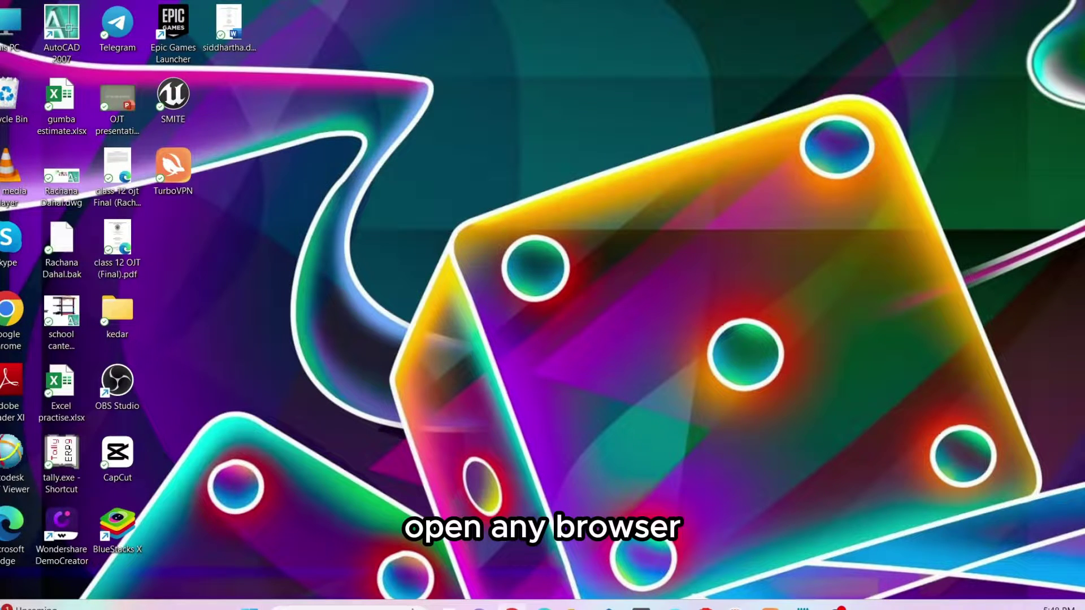
# Step: Launch Chrome from the desktop taskbar to begin searching for Activision
pyautogui.click(542, 607)
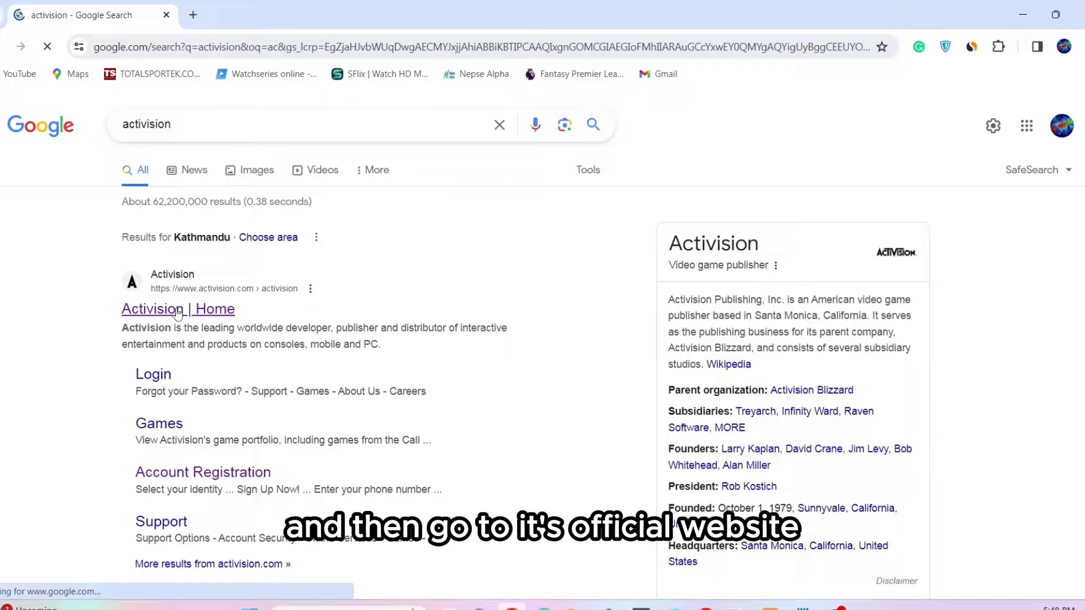
# Step: Open the 'Activision | Home' result and log in to the Activision account
pyautogui.click(176, 312)
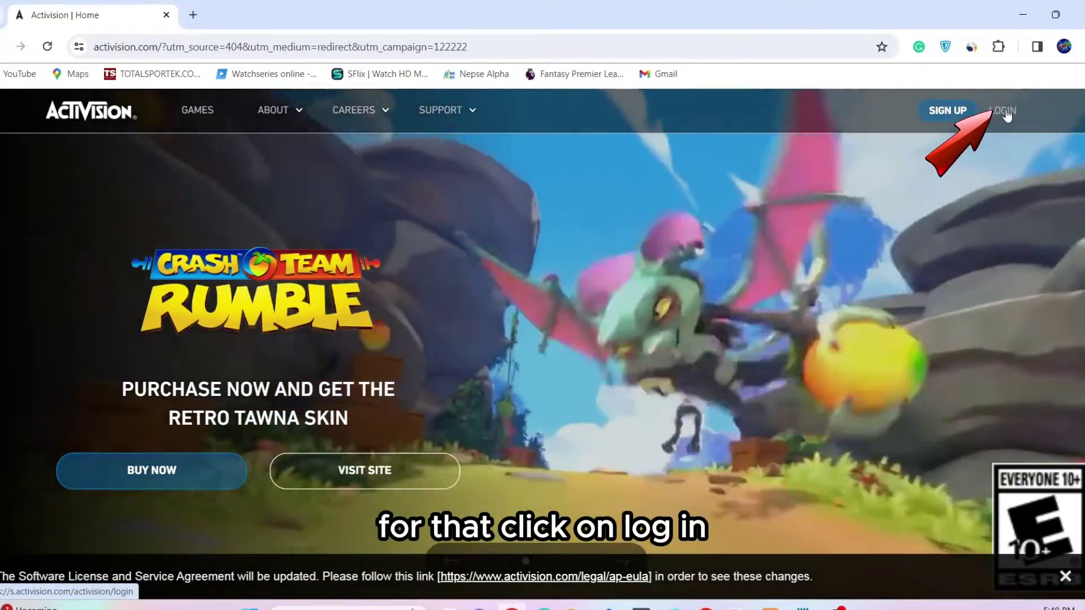
pyautogui.click(1002, 110)
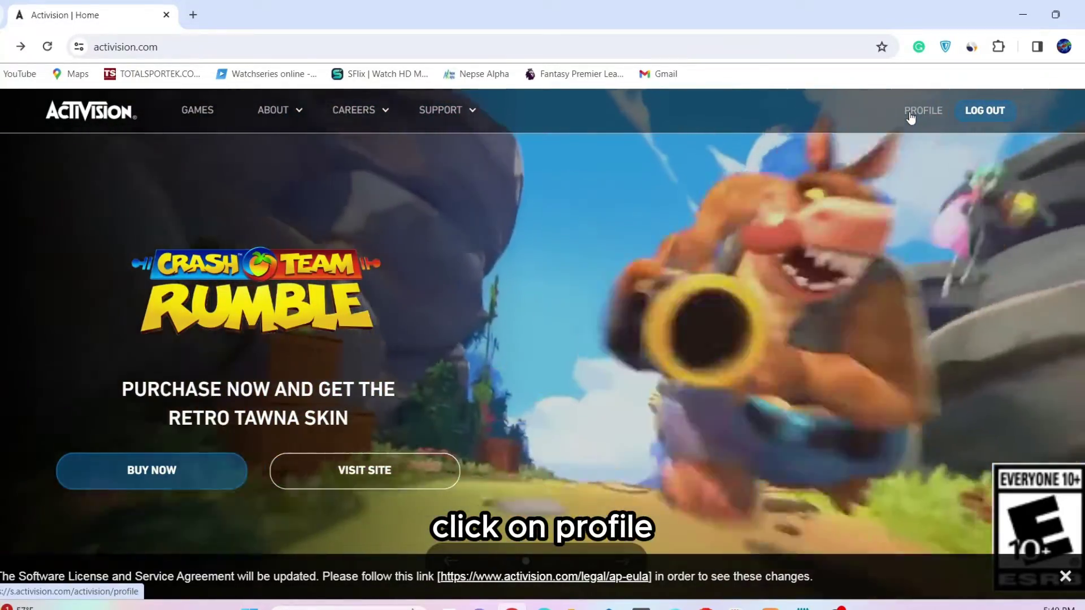
pyautogui.click(919, 116)
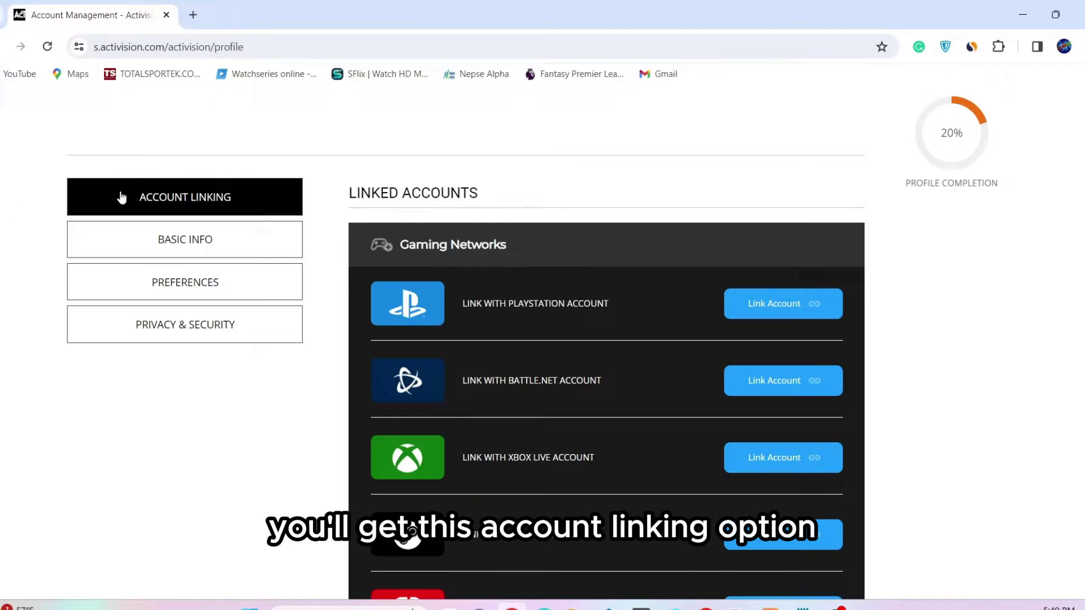
pyautogui.scroll(-1, 238, 212)
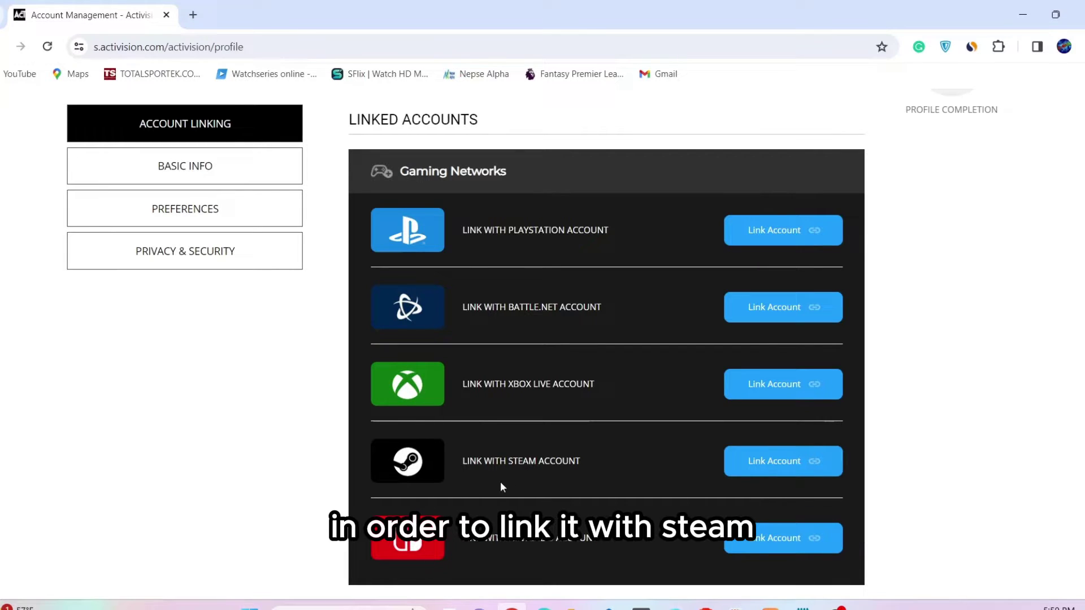
# Step: Choose Link Account for Steam and request a verification code
pyautogui.click(758, 468)
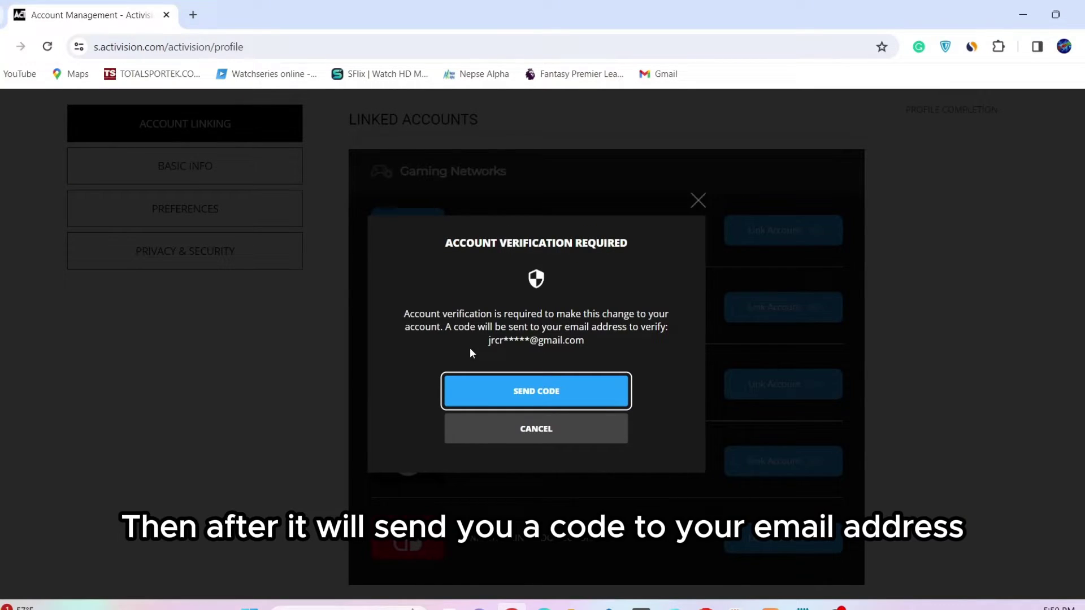
pyautogui.click(504, 397)
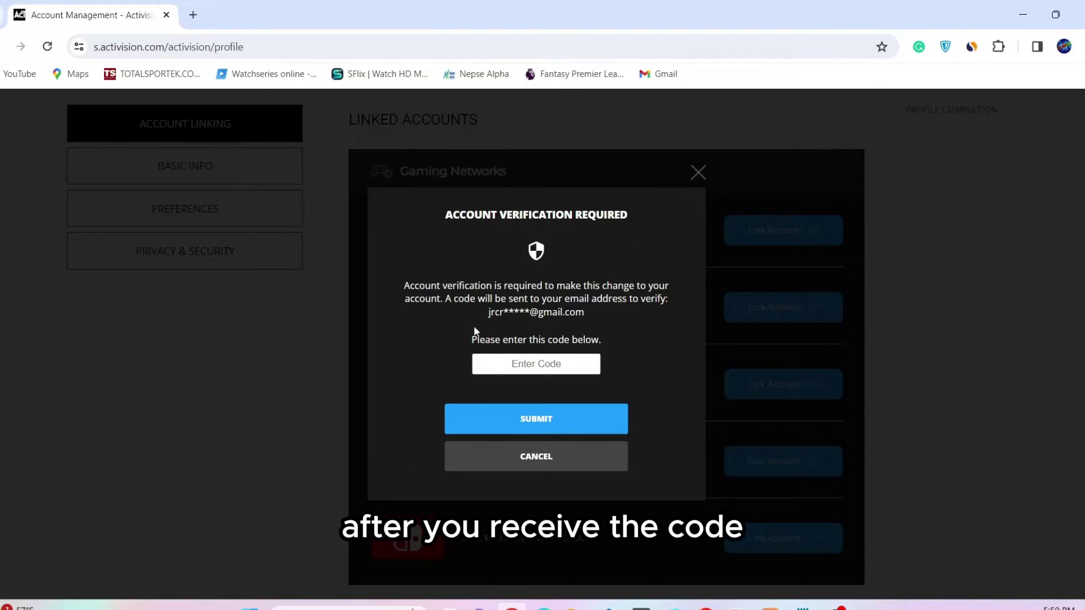